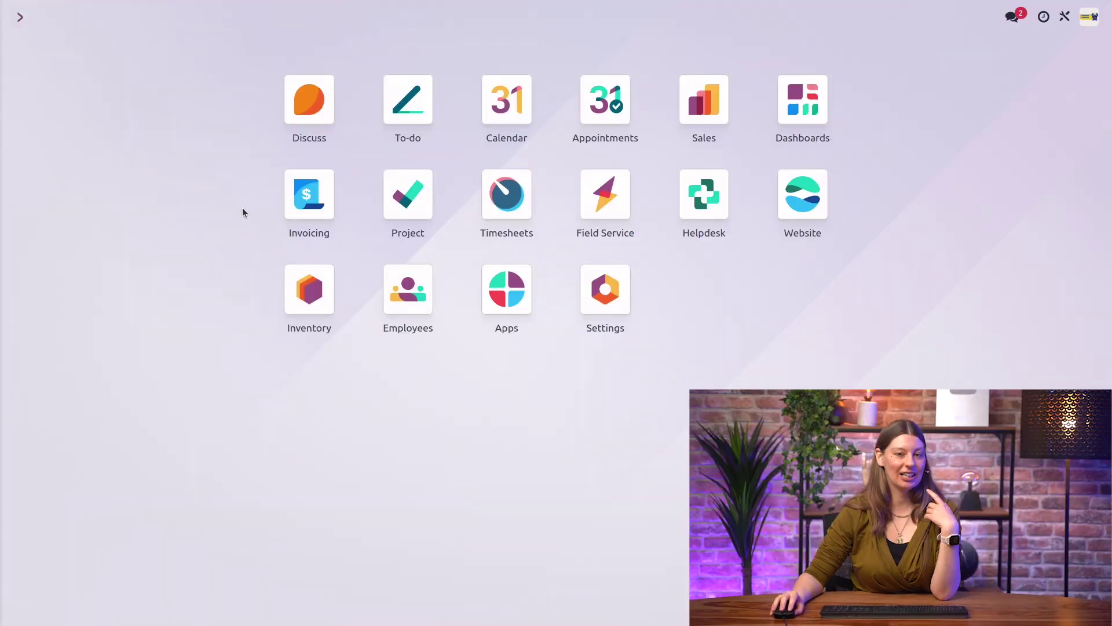
Open Field Service and bring up 'The front display panel broken' task.
{"action": "left_click", "coordinate": [608, 191]}
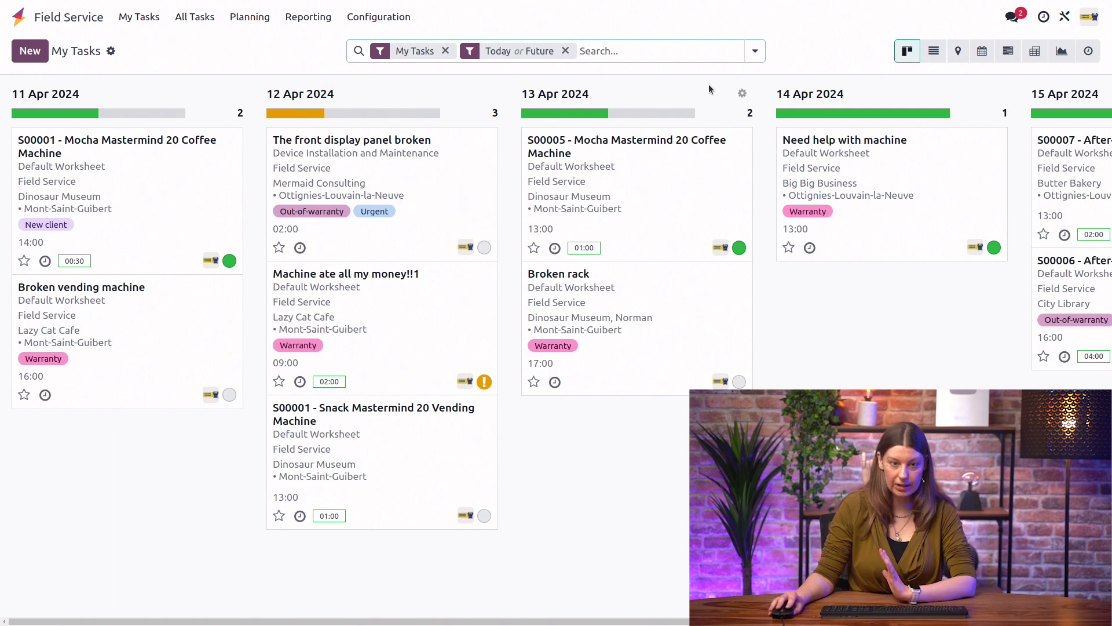
{"action": "left_click", "coordinate": [441, 187]}
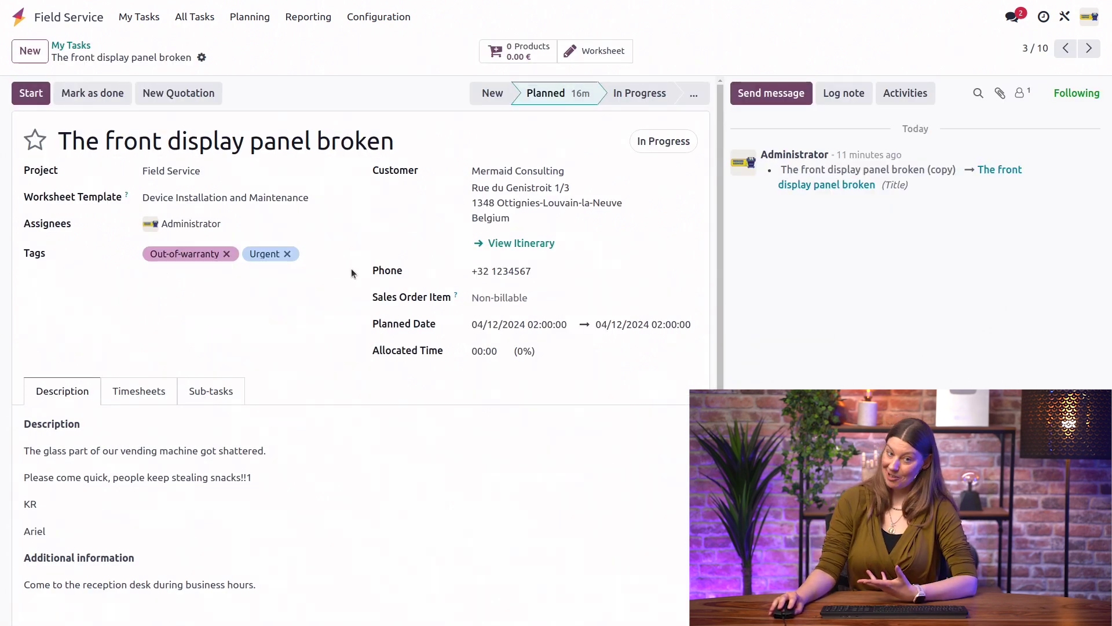
Start, pause, resume and stop the task timer, logging the 00:15 hours spent.
{"action": "left_click", "coordinate": [35, 94]}
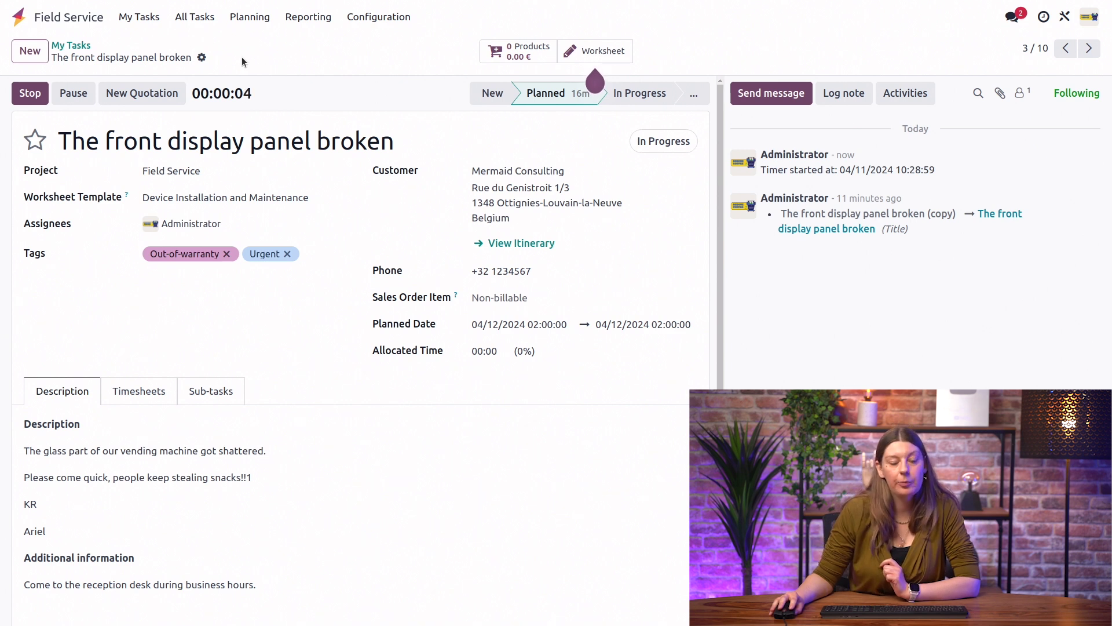
{"action": "left_click", "coordinate": [74, 93]}
{"action": "left_click", "coordinate": [75, 94]}
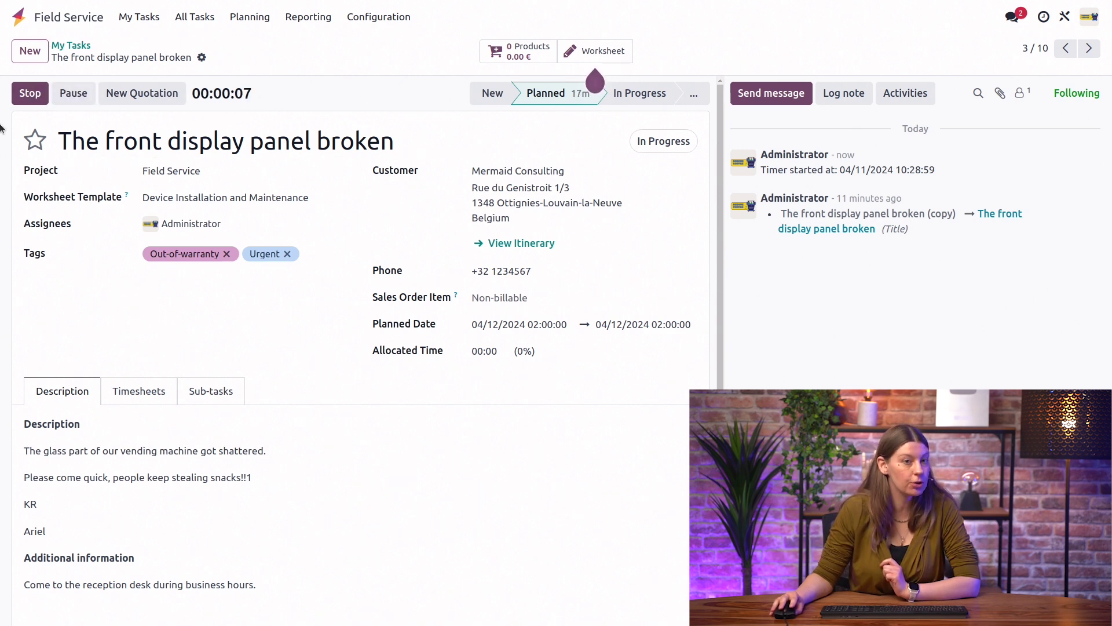
{"action": "left_click", "coordinate": [19, 93]}
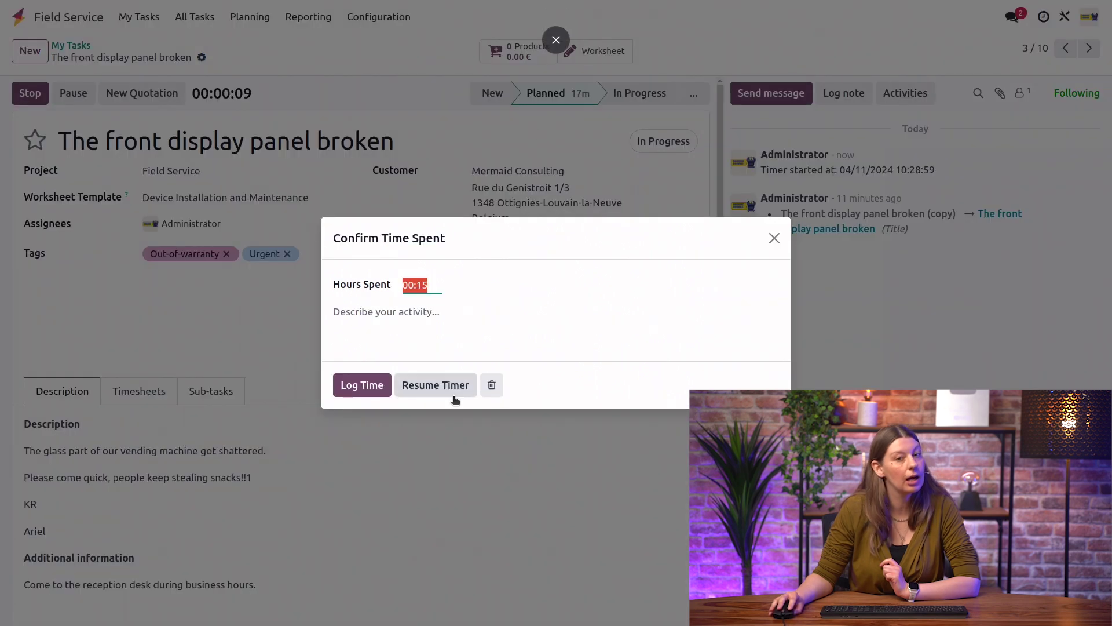
{"action": "left_click", "coordinate": [361, 386]}
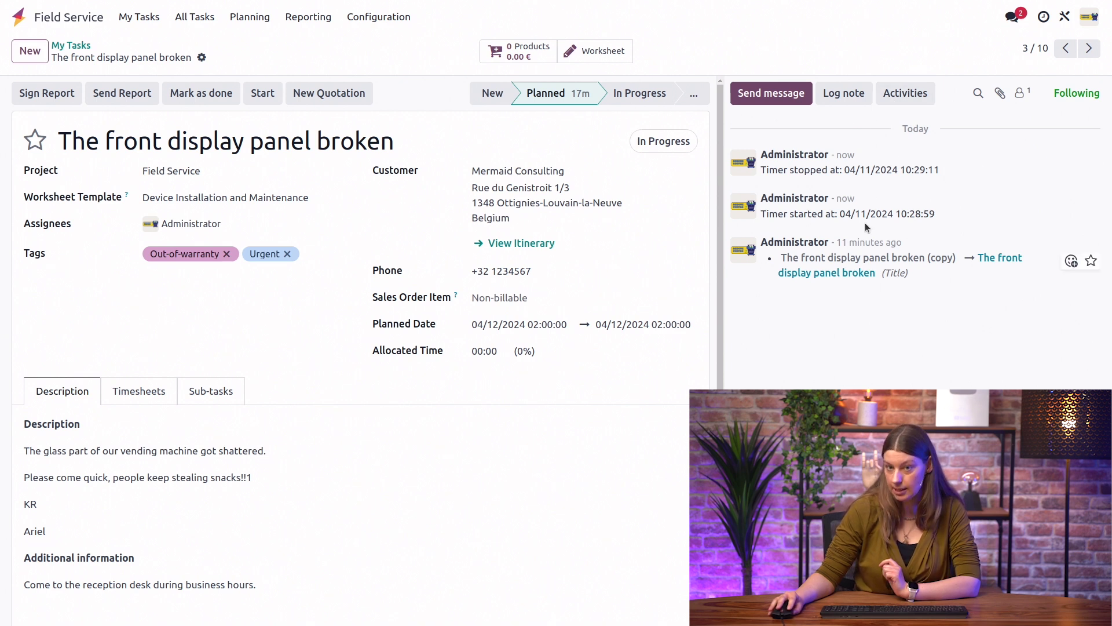
{"action": "left_click", "coordinate": [838, 91]}
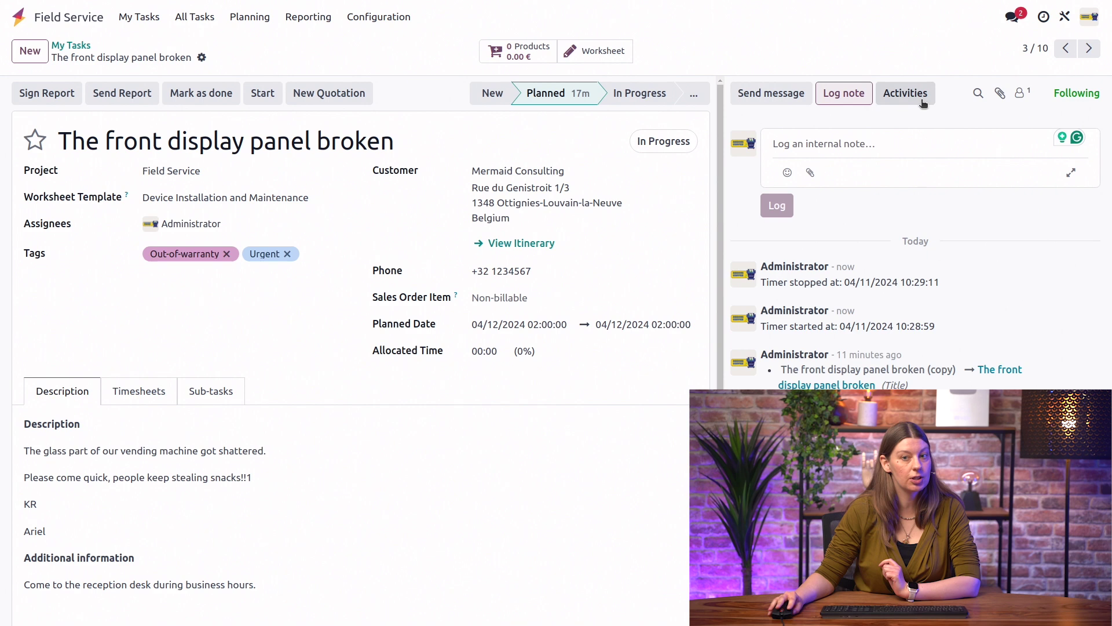
Open the Schedule Activity form, leave To-Do as the type, and close it unscheduled.
{"action": "left_click", "coordinate": [905, 93]}
{"action": "left_click", "coordinate": [404, 221]}
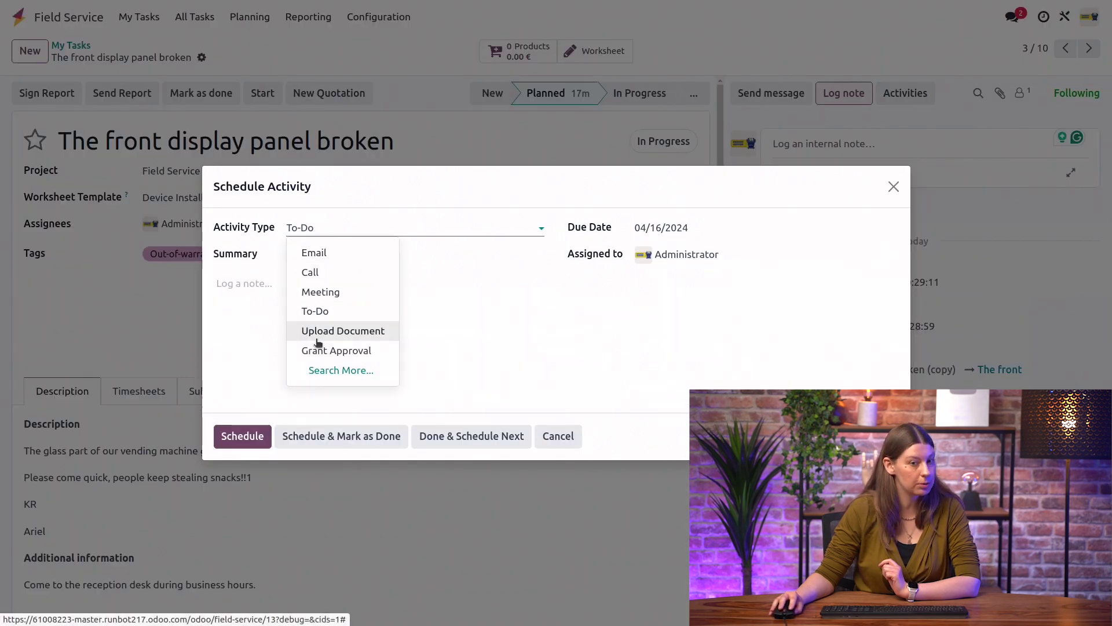
{"action": "left_click", "coordinate": [712, 352]}
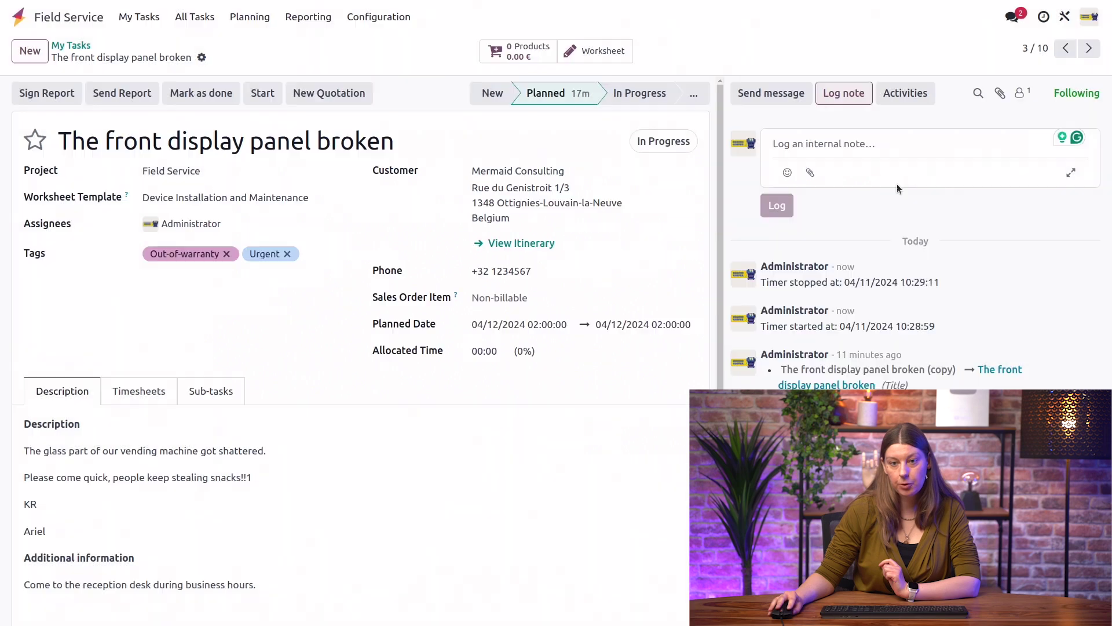
{"action": "left_click", "coordinate": [894, 186]}
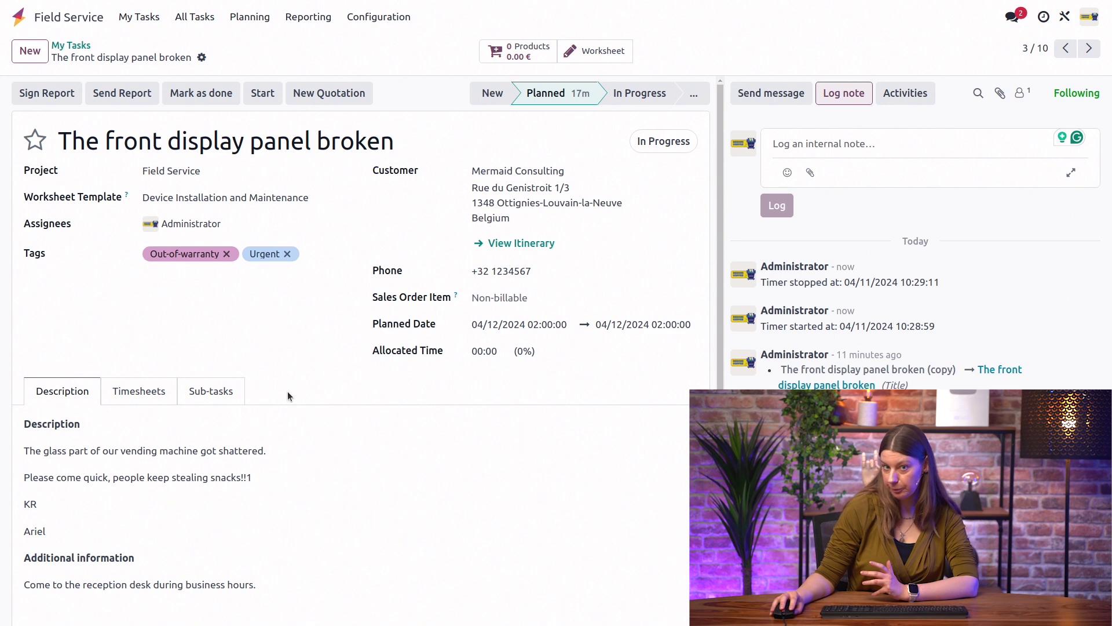
Add one Large glass pane from the product catalogue and return to the task.
{"action": "left_click", "coordinate": [515, 51]}
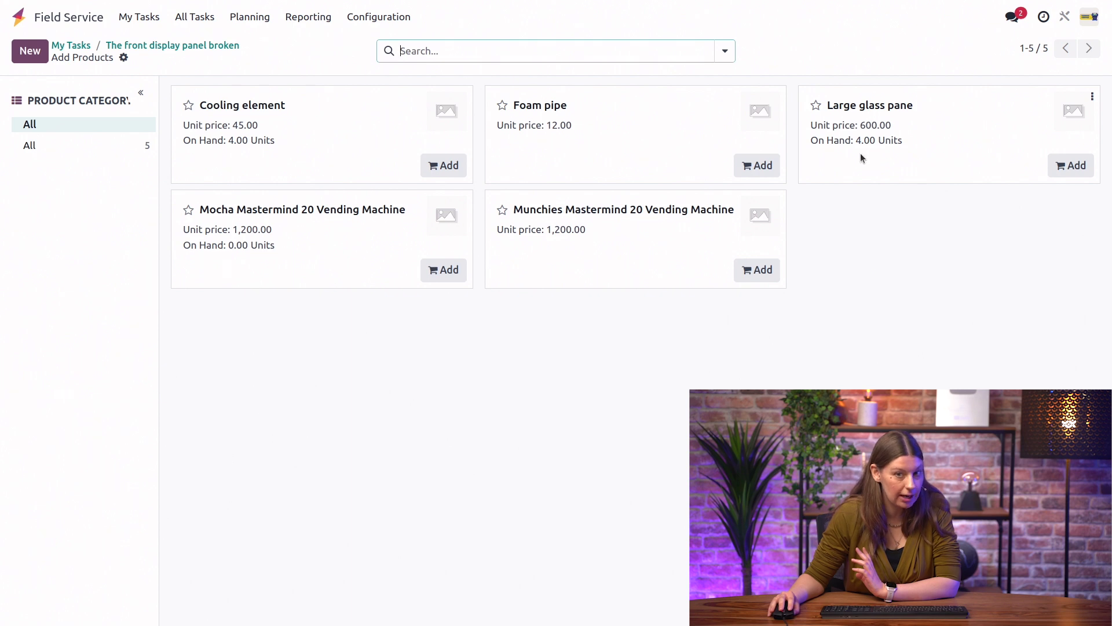
{"action": "left_click", "coordinate": [1073, 166]}
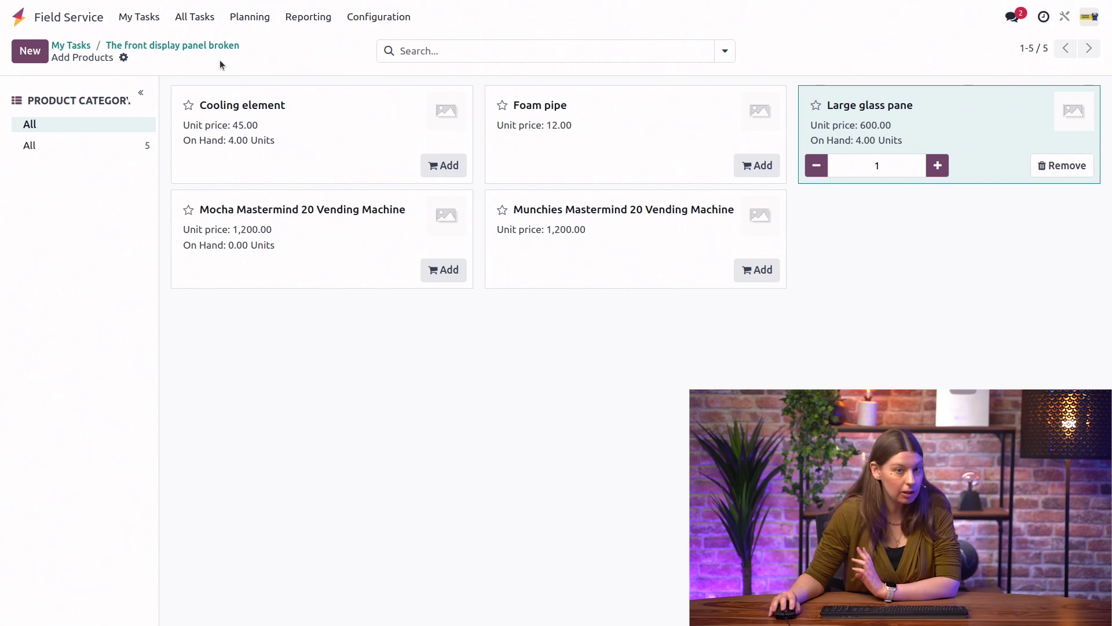
{"action": "left_click", "coordinate": [155, 46]}
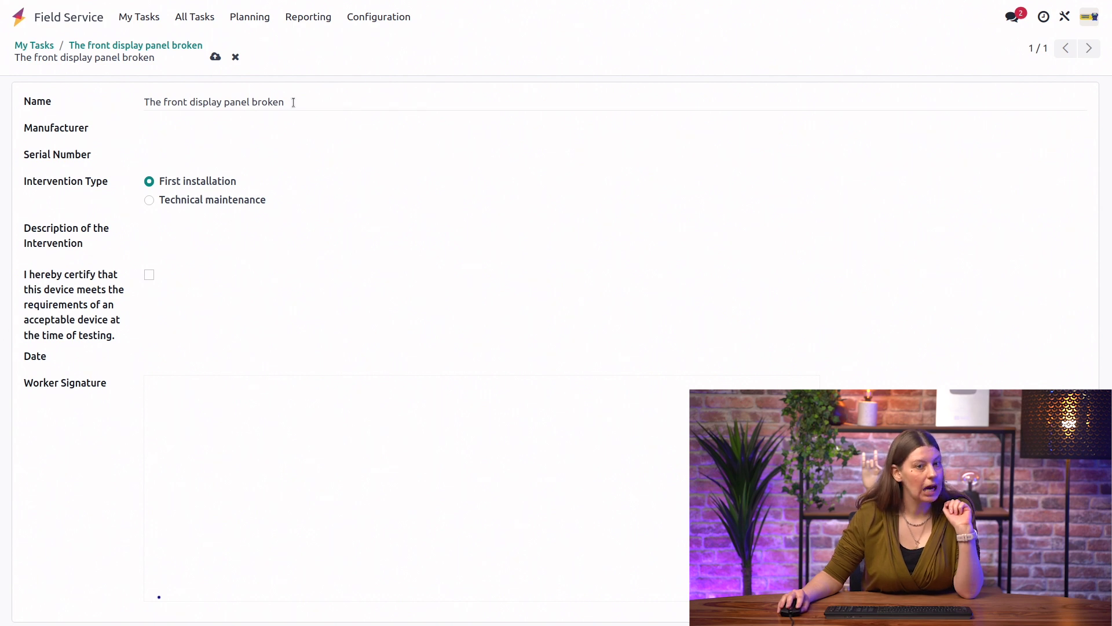
Enter serial number 98373, Technical maintenance type and description 'Solved alll the problems'.
{"action": "left_click", "coordinate": [311, 102]}
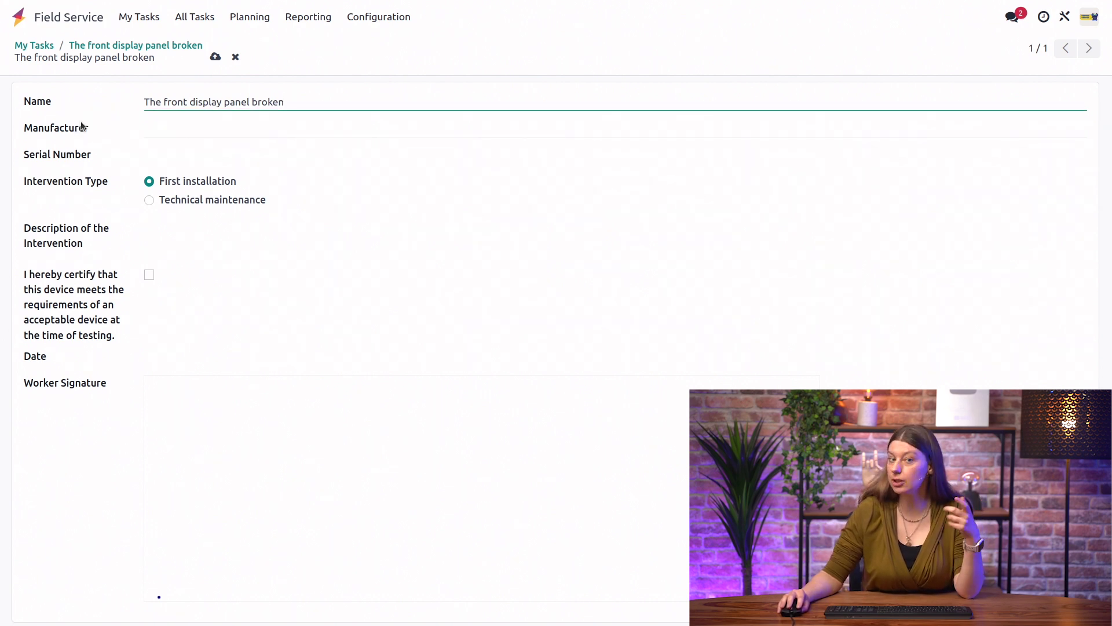
{"action": "left_click", "coordinate": [261, 155]}
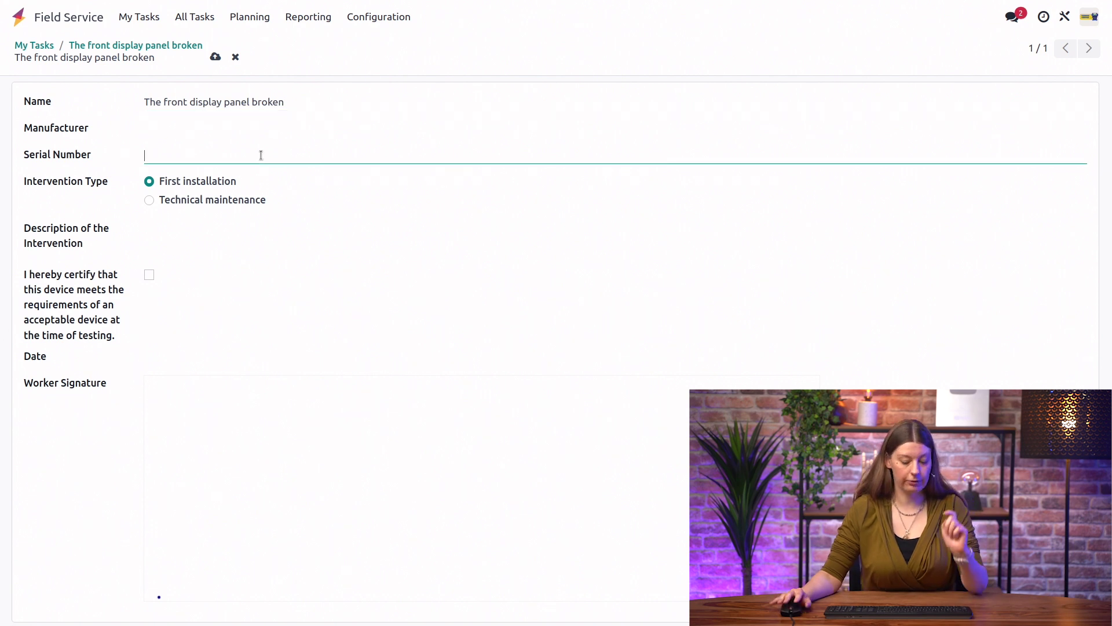
{"action": "type", "text": "9"}
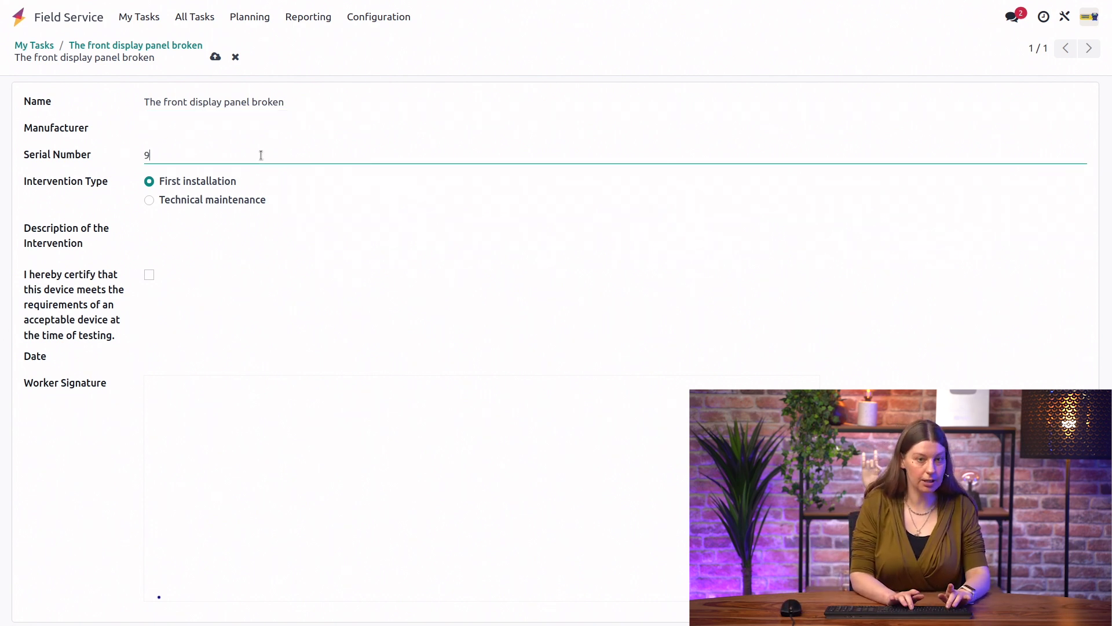
{"action": "type", "text": "837321"}
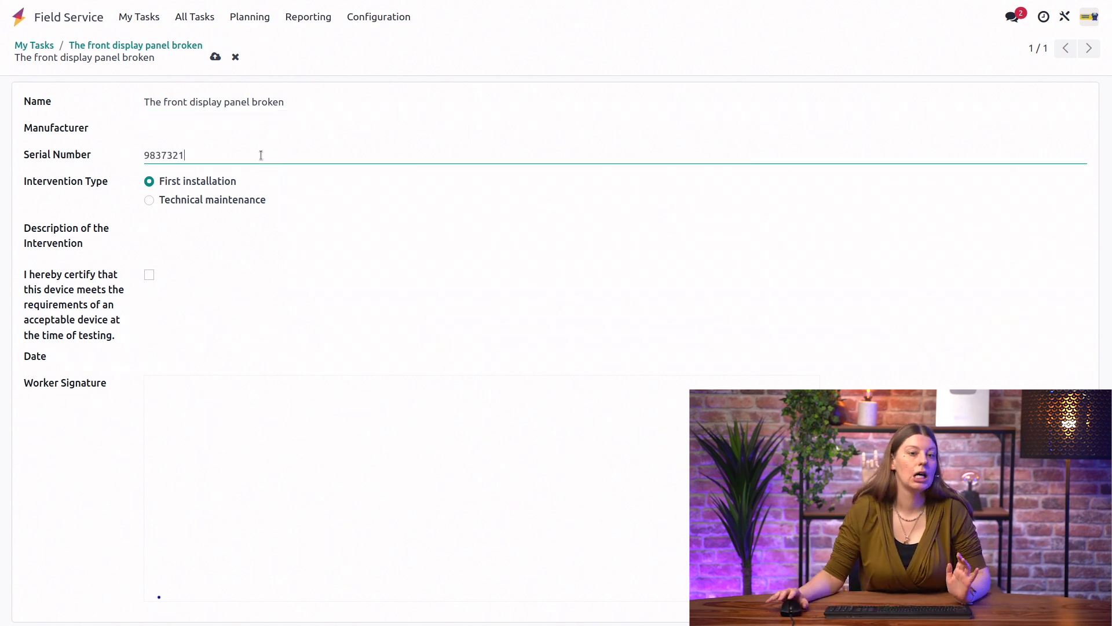
{"action": "left_click", "coordinate": [190, 204]}
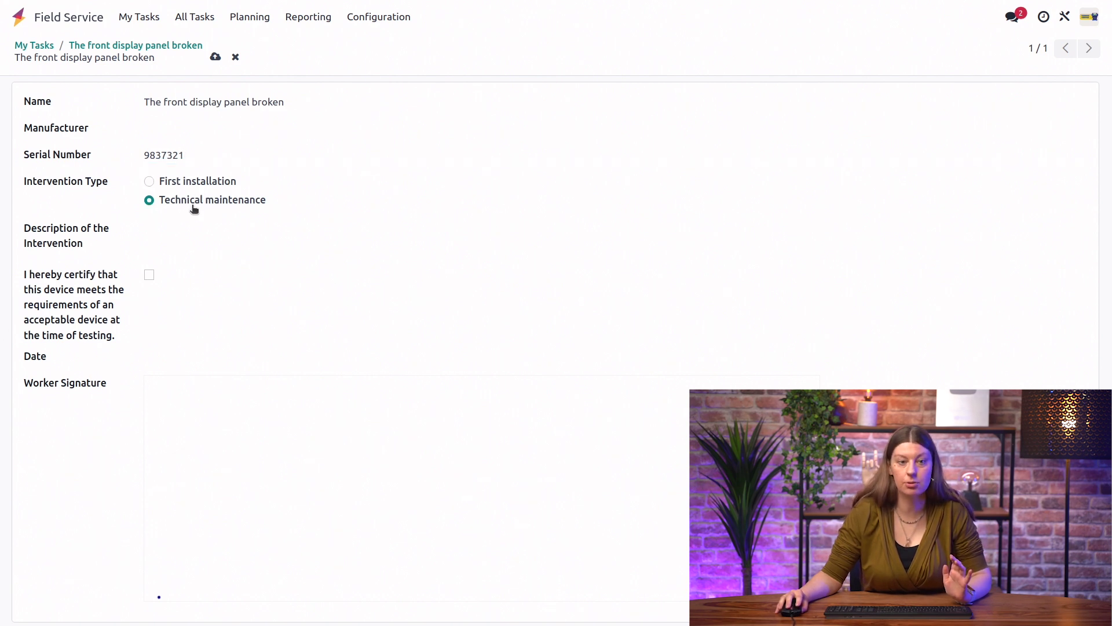
{"action": "left_click", "coordinate": [227, 240]}
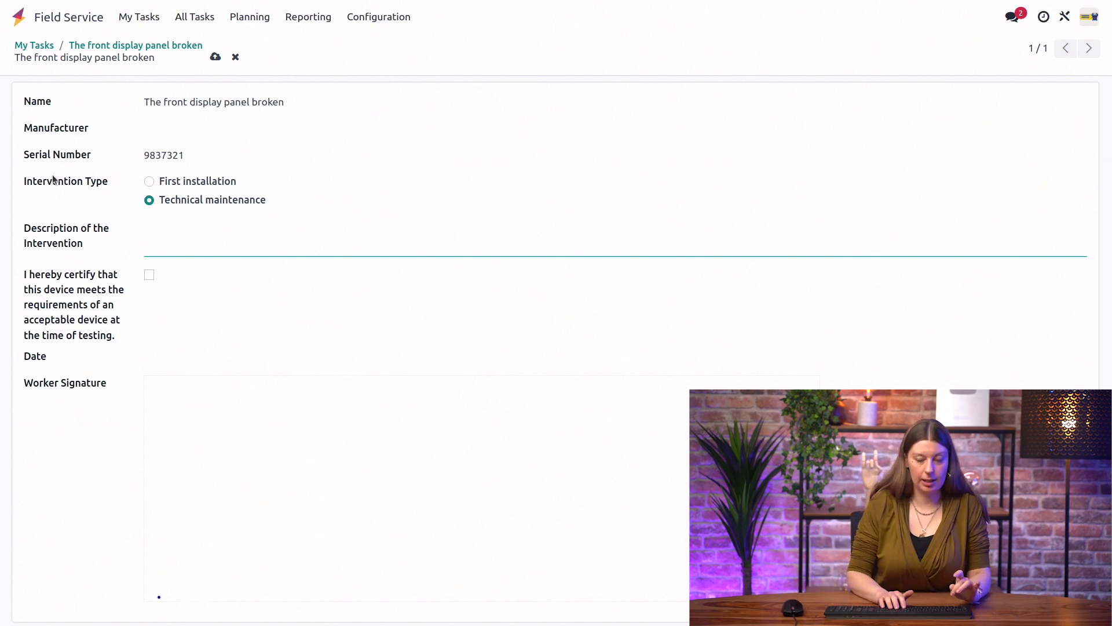
{"action": "type", "text": "Solved a"}
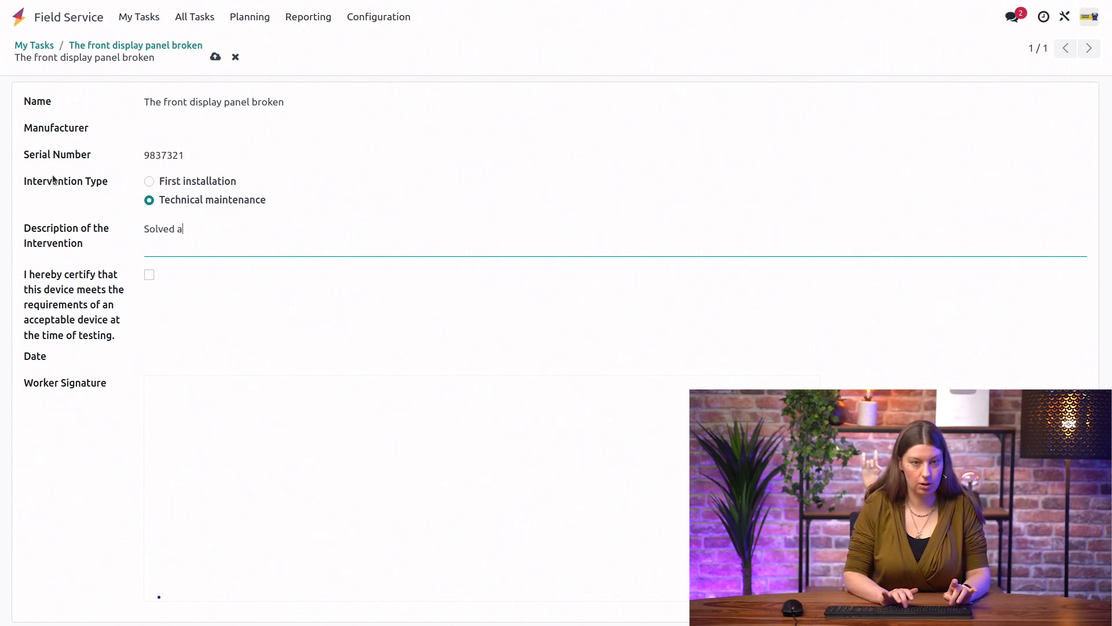
{"action": "type", "text": "lll the problems"}
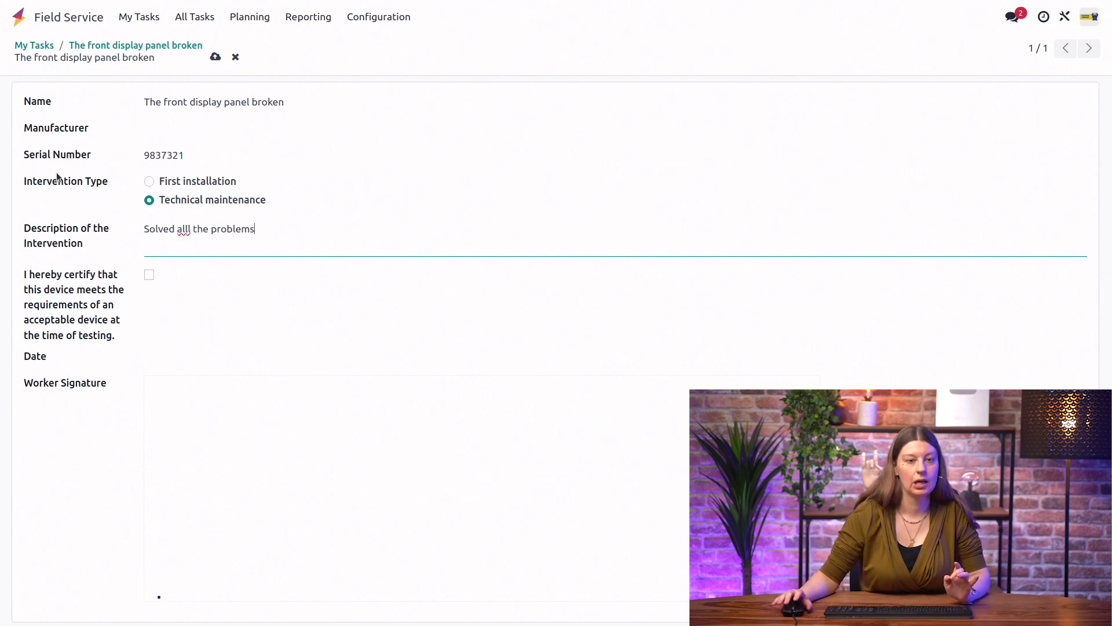
Certify the device, date the worksheet 04/11/2024 and add a drawn worker signature.
{"action": "left_click", "coordinate": [149, 276]}
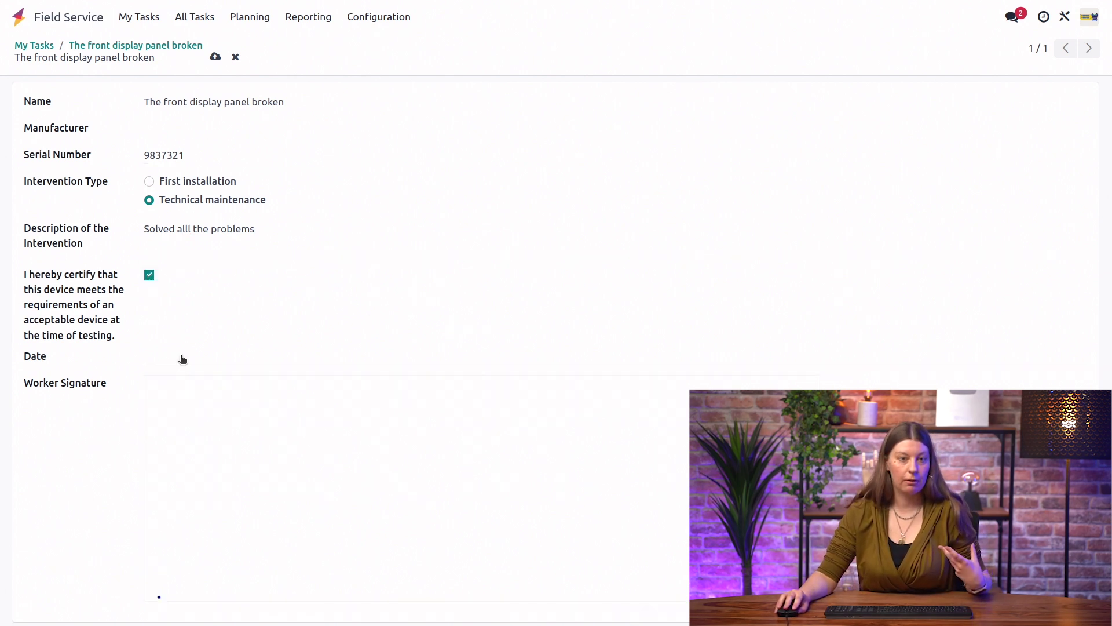
{"action": "left_click", "coordinate": [181, 358]}
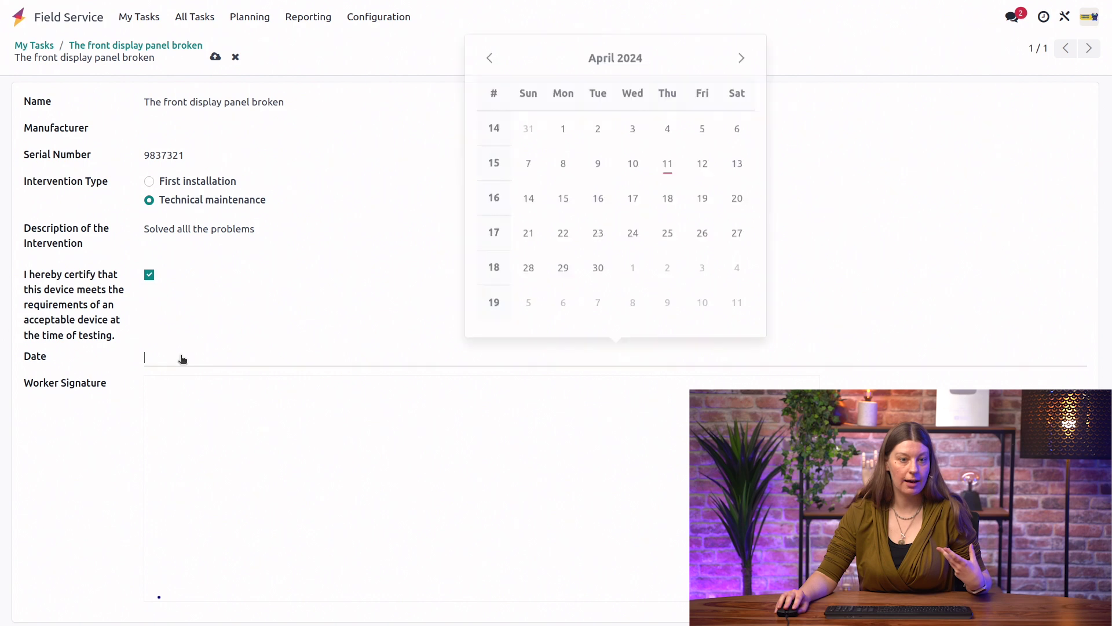
{"action": "left_click", "coordinate": [668, 168]}
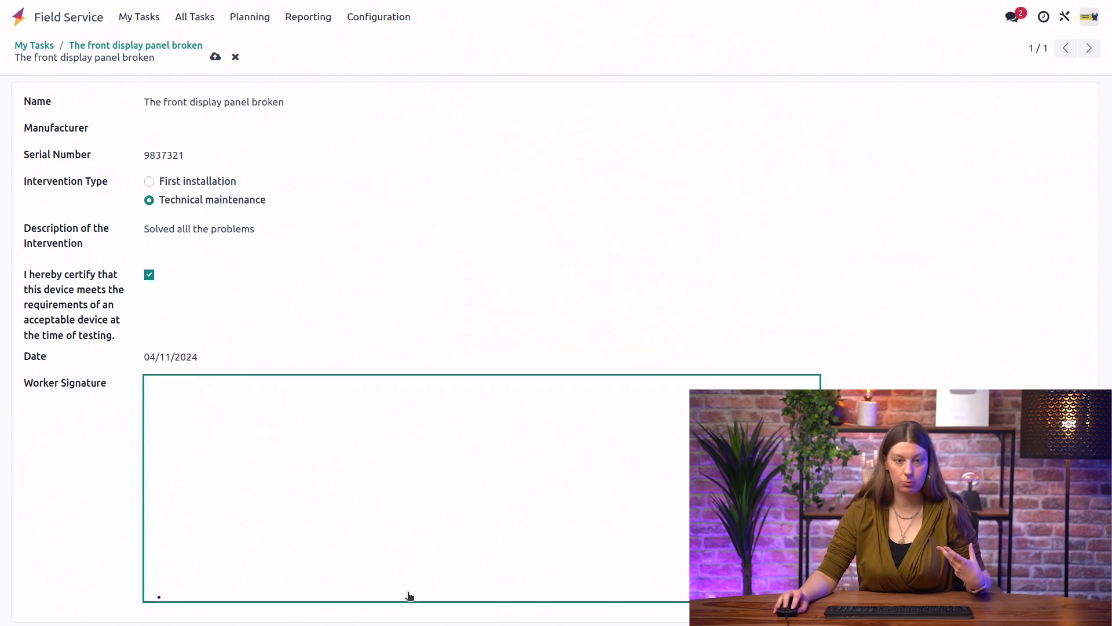
{"action": "left_click", "coordinate": [274, 477]}
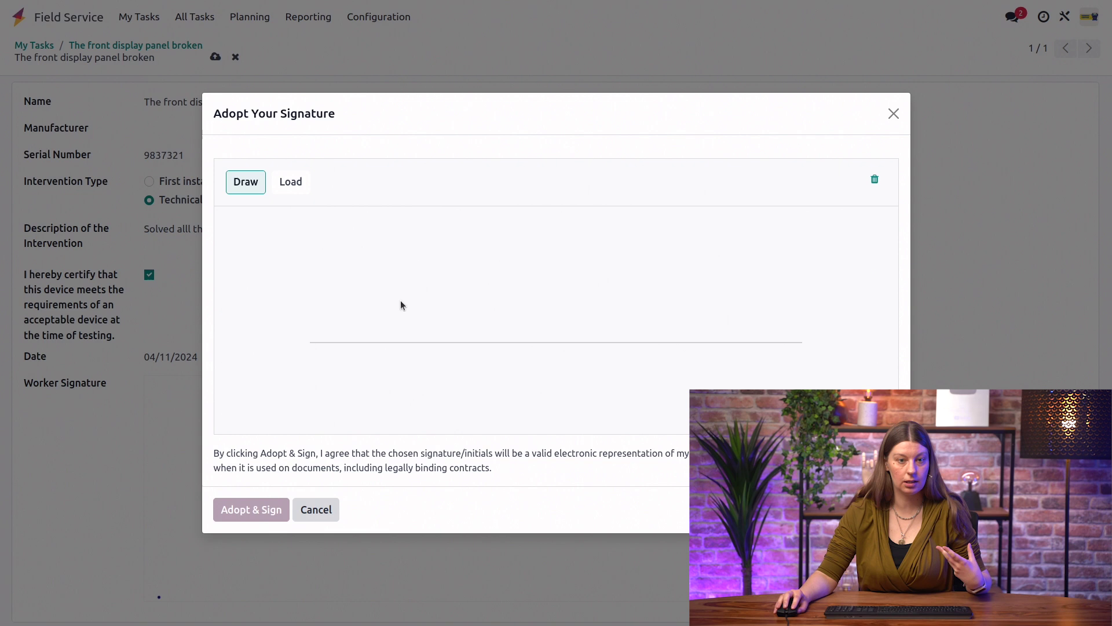
{"action": "mouse_move", "coordinate": [421, 234]}
{"action": "left_mouse_down"}
{"action": "mouse_move", "coordinate": [500, 320]}
{"action": "mouse_move", "coordinate": [614, 302]}
{"action": "left_mouse_up"}
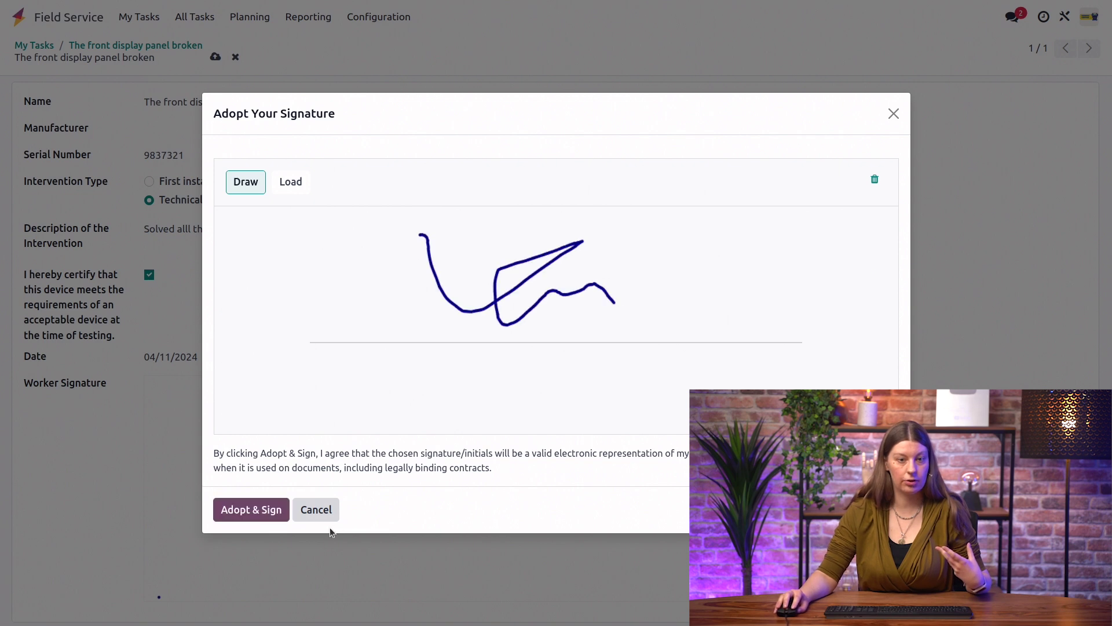
{"action": "left_click", "coordinate": [239, 508]}
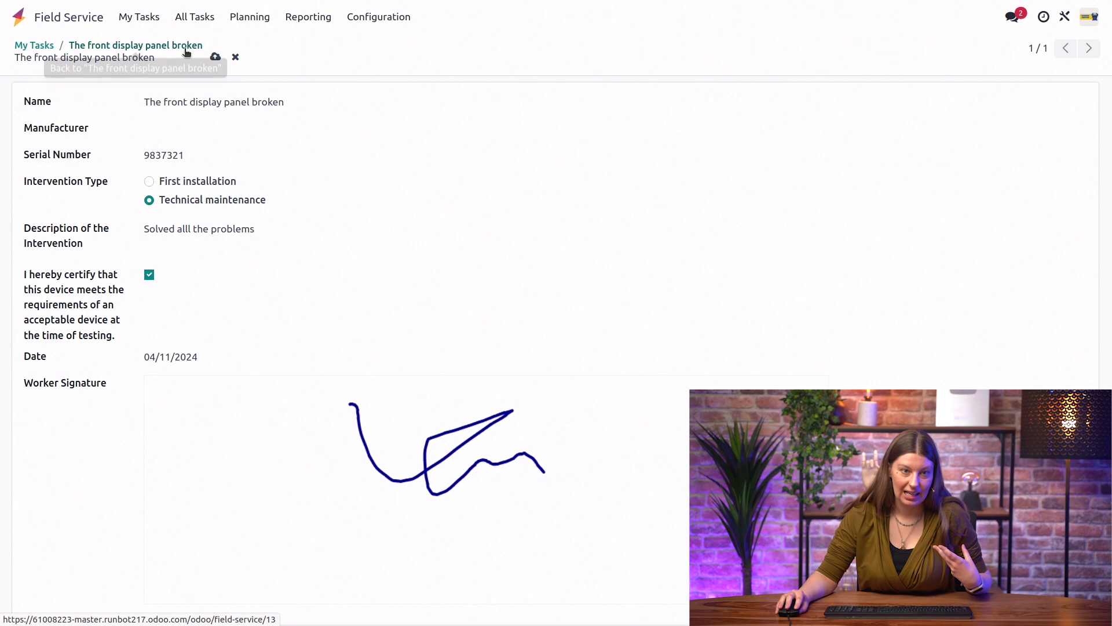
Return to the task form and open the Sign Report customer portal preview.
{"action": "left_click", "coordinate": [136, 45]}
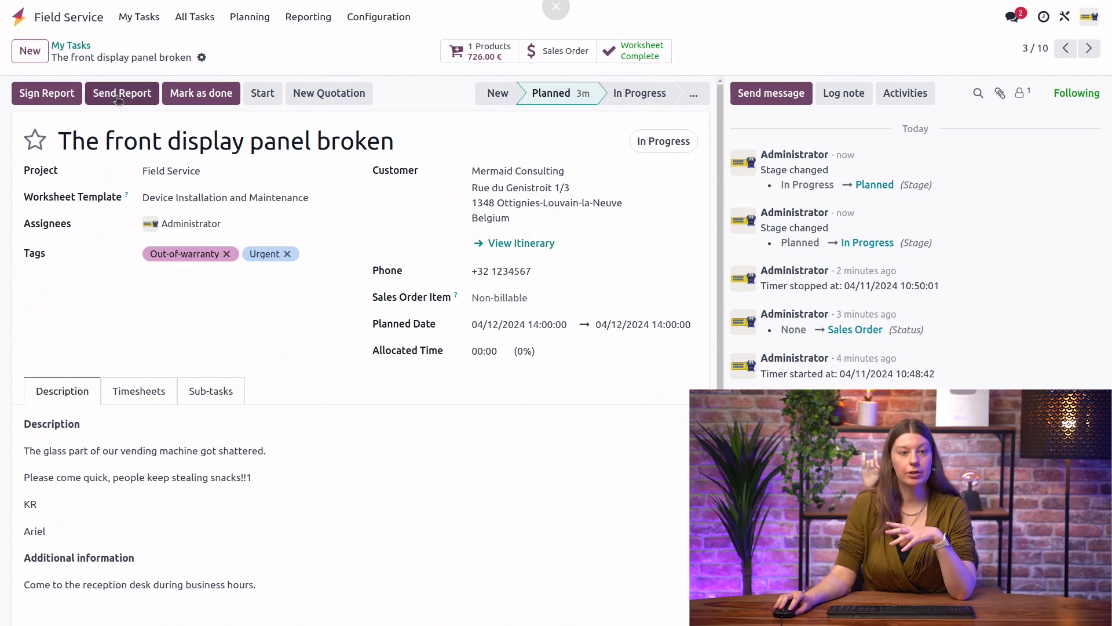
{"action": "left_click", "coordinate": [47, 100]}
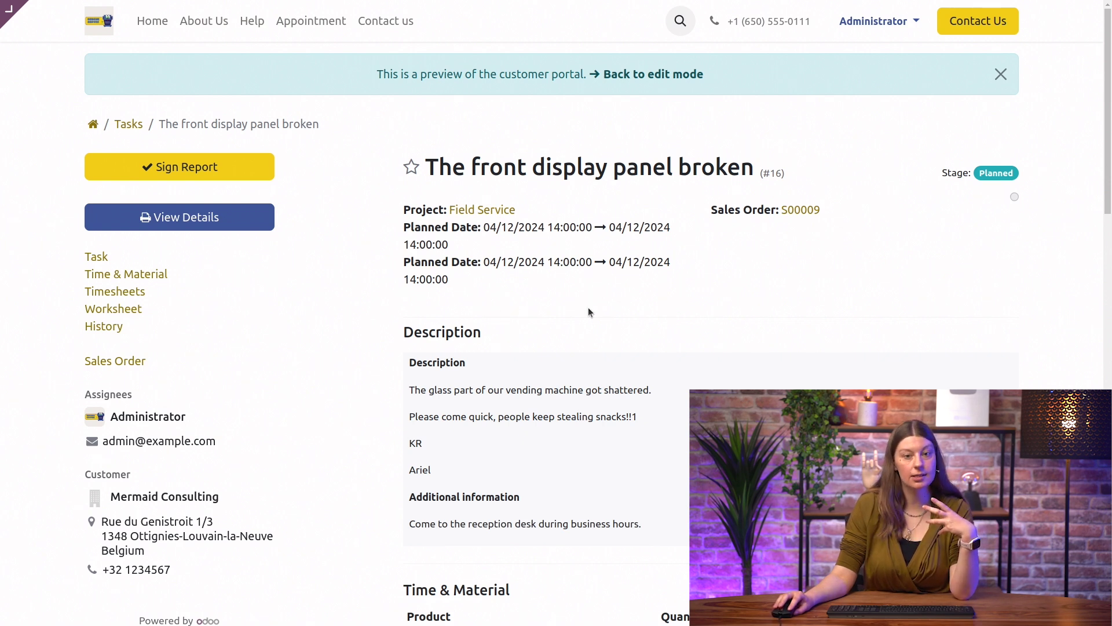
{"action": "scroll", "coordinate": [582, 287], "scroll_direction": "down", "scroll_amount": 2}
{"action": "scroll", "coordinate": [441, 272], "scroll_direction": "down", "scroll_amount": 3}
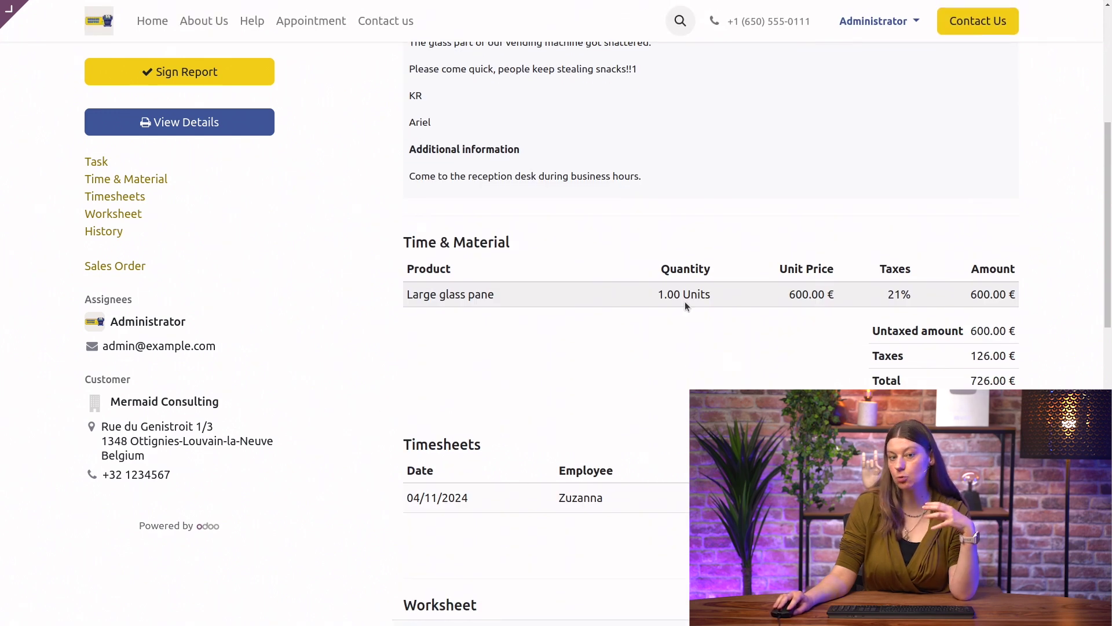
{"action": "scroll", "coordinate": [646, 319], "scroll_direction": "down", "scroll_amount": 6}
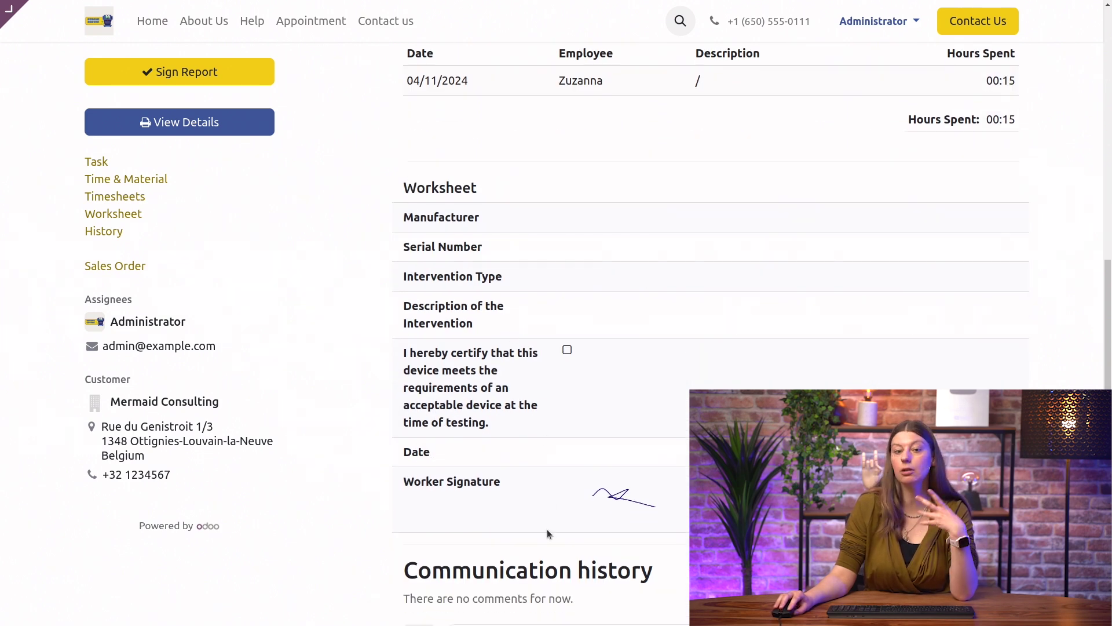
{"action": "scroll", "coordinate": [548, 525], "scroll_direction": "down", "scroll_amount": 3}
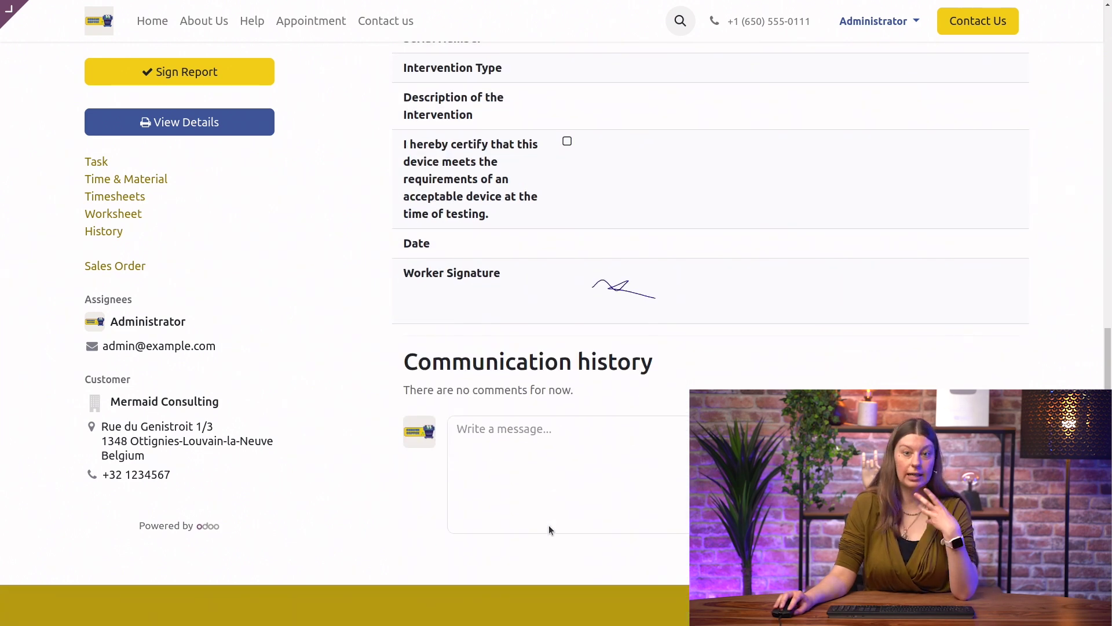
{"action": "scroll", "coordinate": [548, 525], "scroll_direction": "up", "scroll_amount": 10}
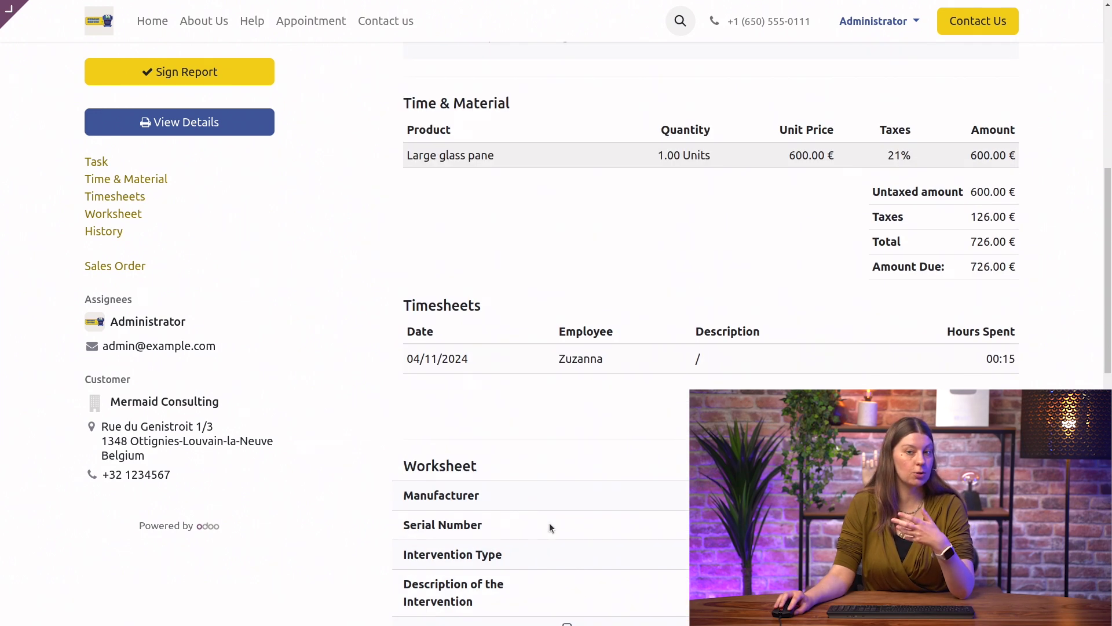
{"action": "scroll", "coordinate": [550, 523], "scroll_direction": "up", "scroll_amount": 4}
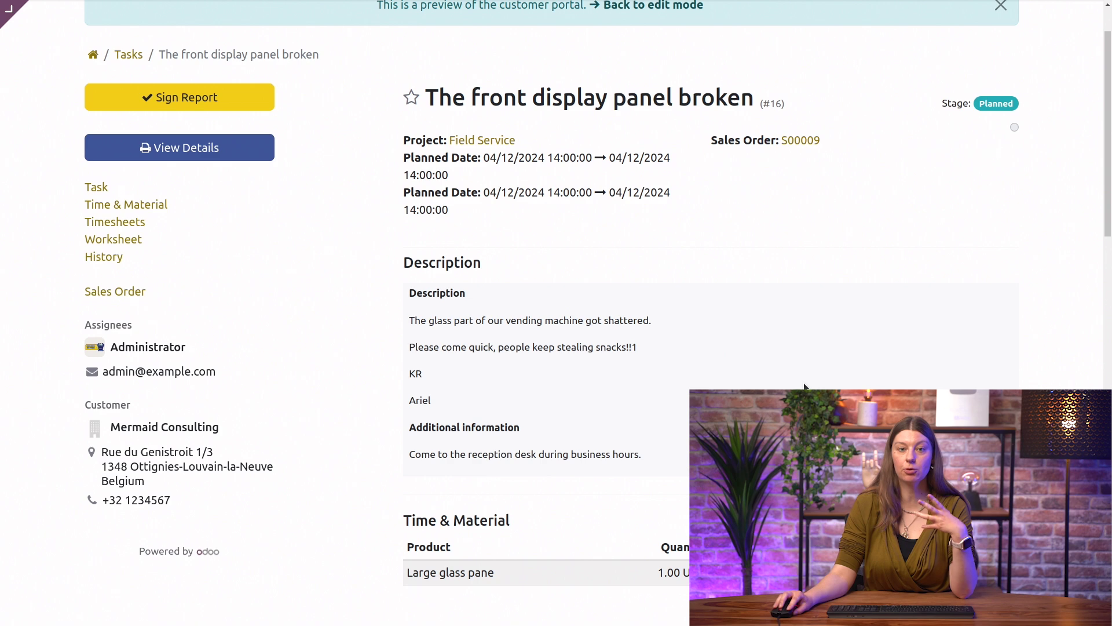
Sign the report as the customer using the prefilled signature, then go back to edit mode.
{"action": "left_click", "coordinate": [173, 106]}
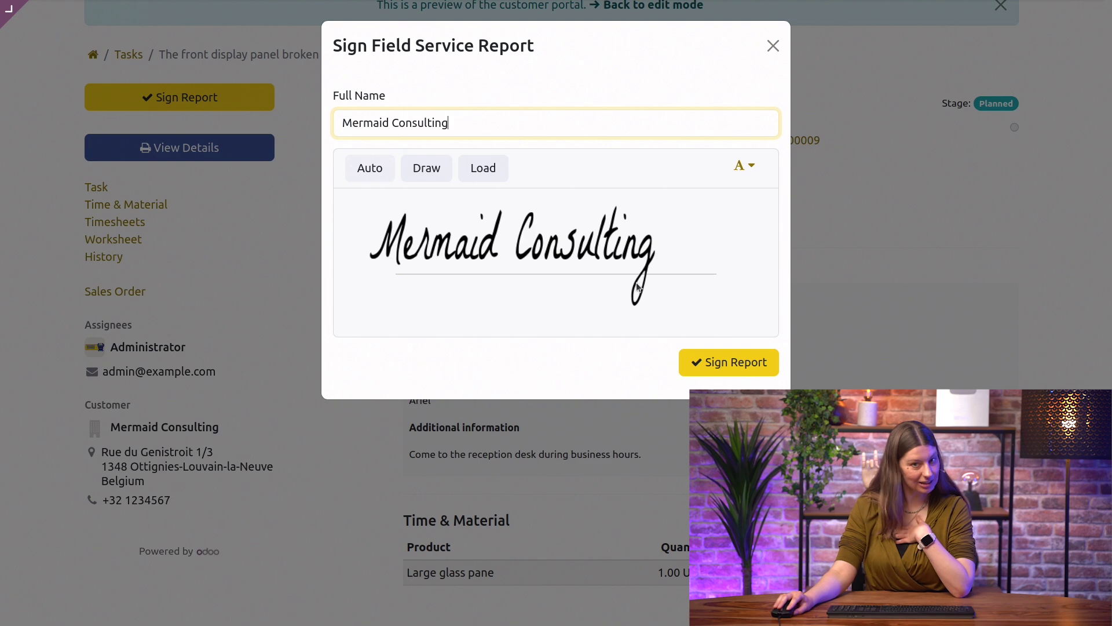
{"action": "left_click", "coordinate": [732, 364]}
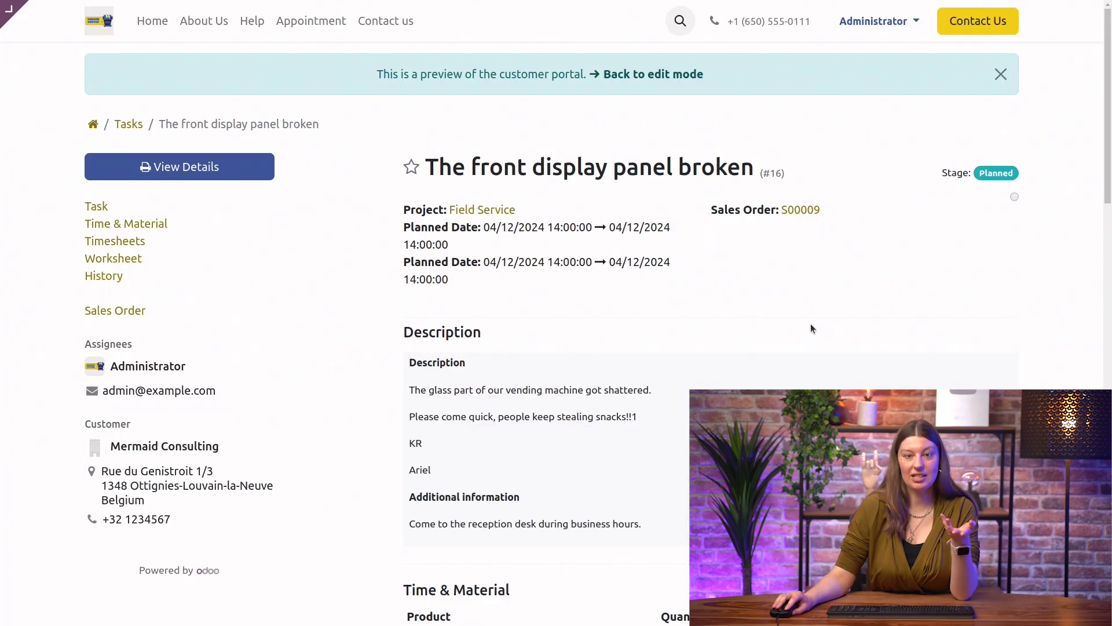
{"action": "left_click", "coordinate": [675, 74]}
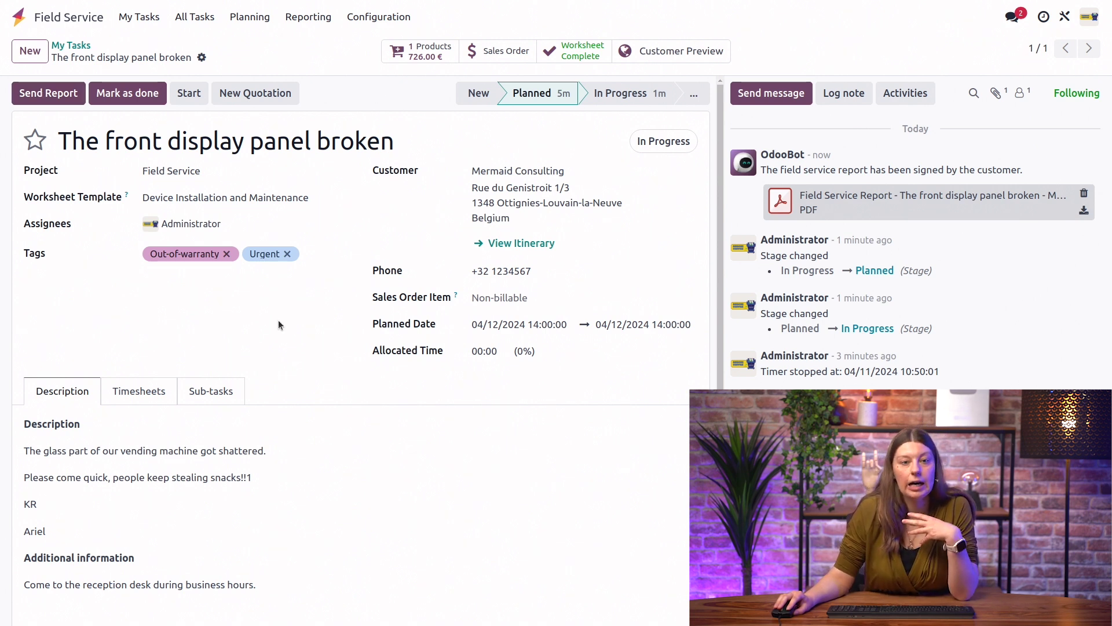
Mark 'The front display panel broken' task as Done.
{"action": "left_click", "coordinate": [130, 98]}
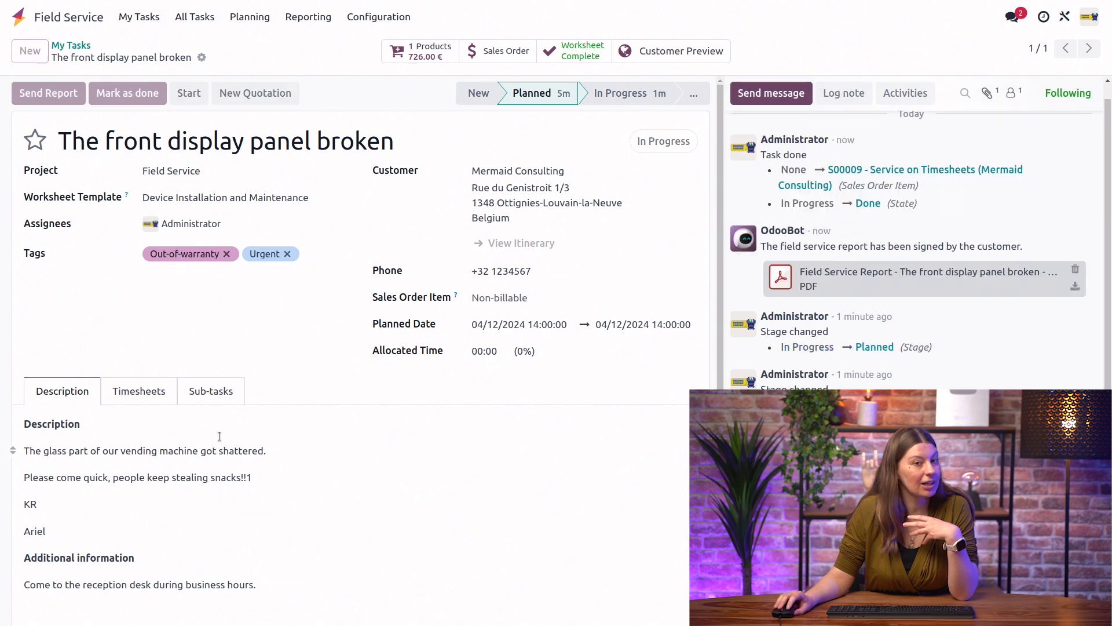